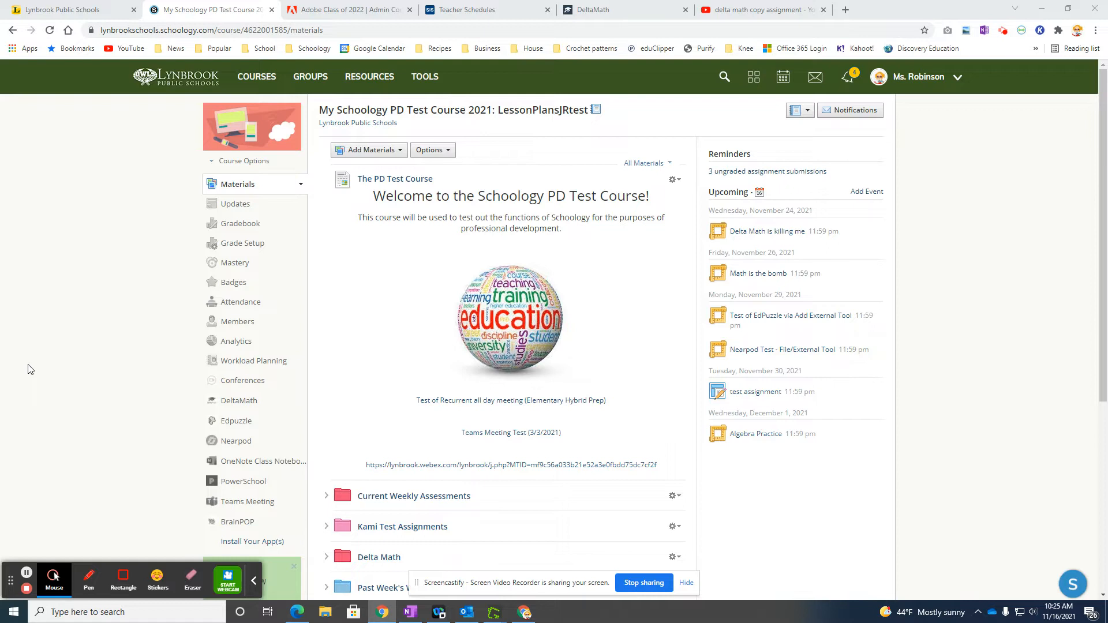
pyautogui.scroll(-2, 435, 330)
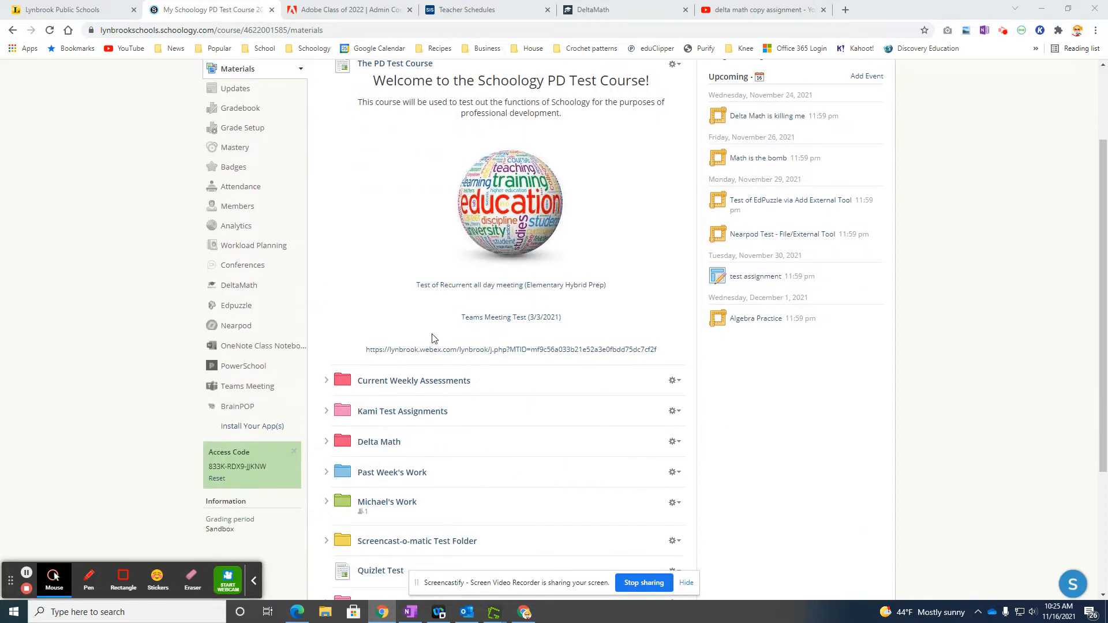
pyautogui.scroll(-2, 431, 339)
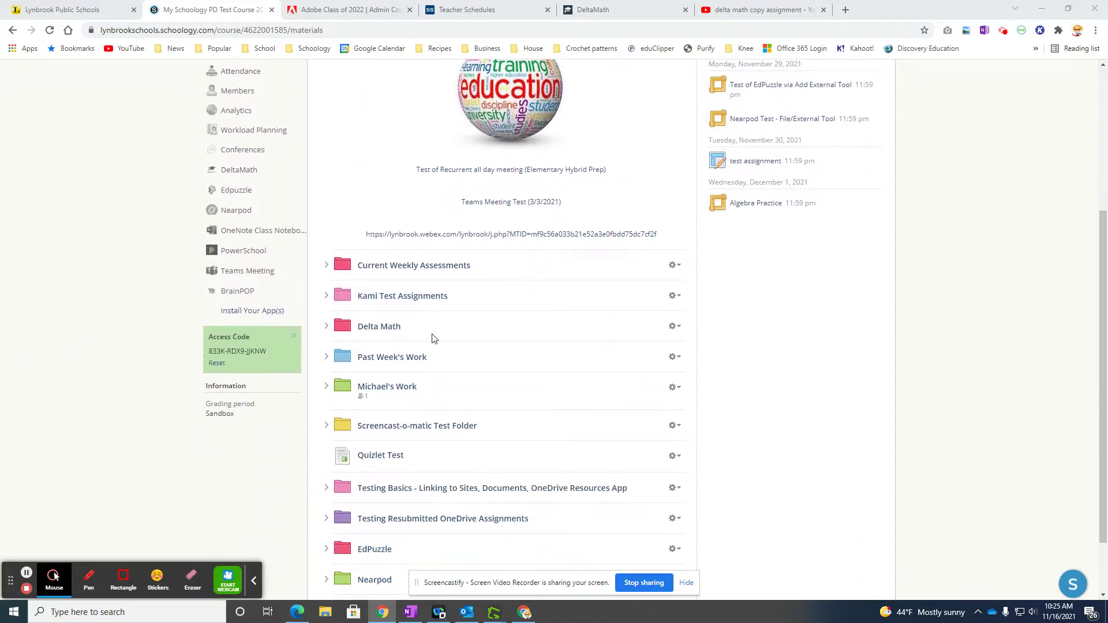
# Expand the Delta Math folder and start adding material after GCF and LCM
pyautogui.click(326, 326)
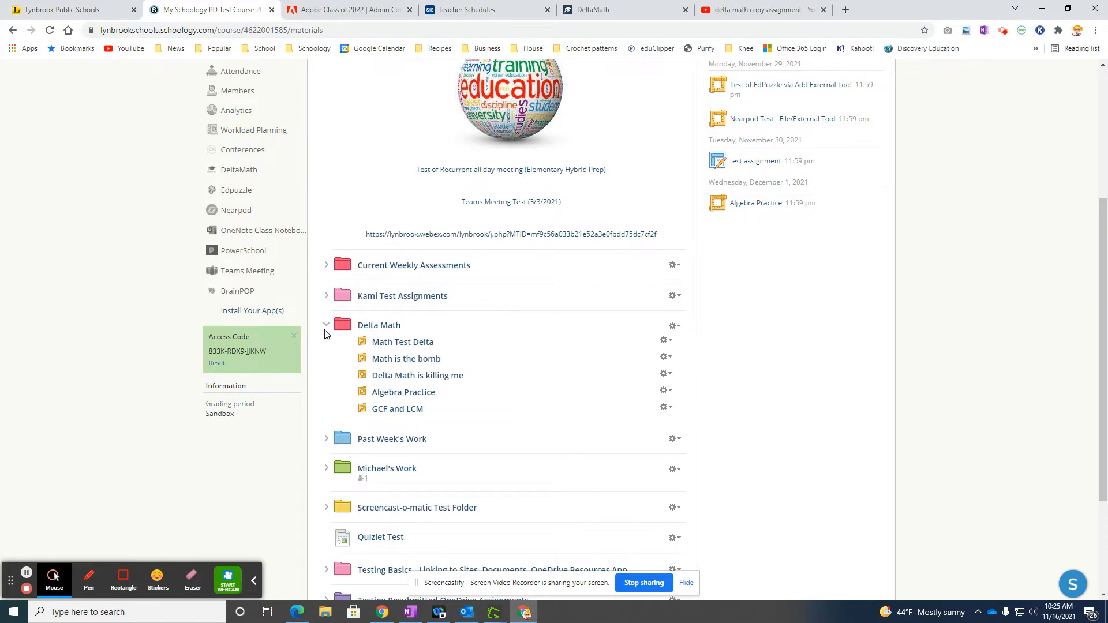
pyautogui.click(382, 419)
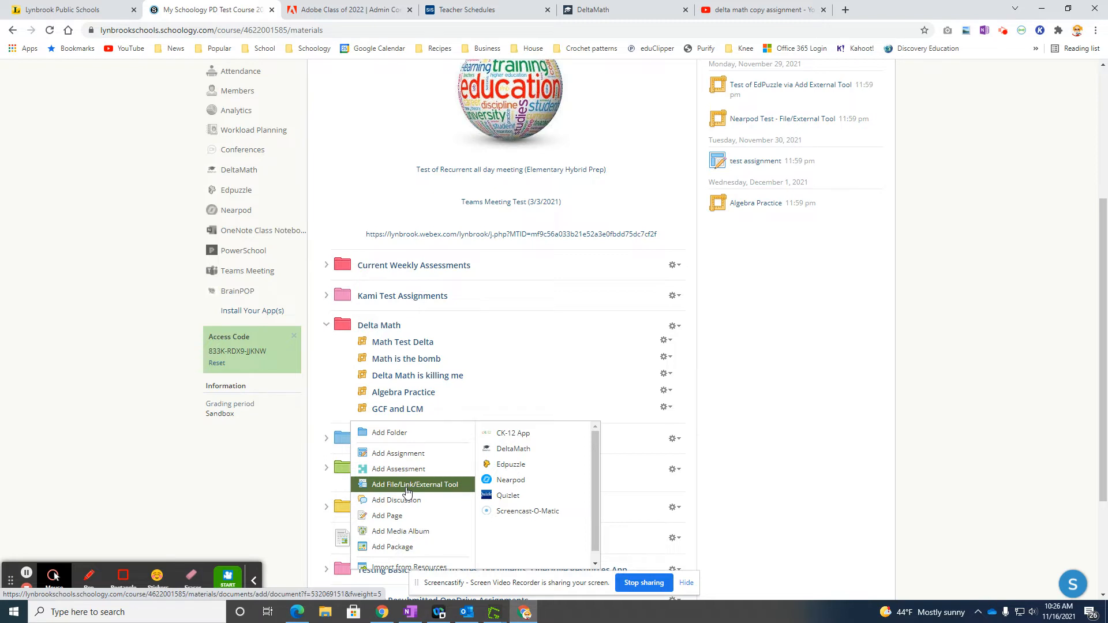
# Choose Add File/Link/External Tool and begin an external tool item
pyautogui.click(409, 490)
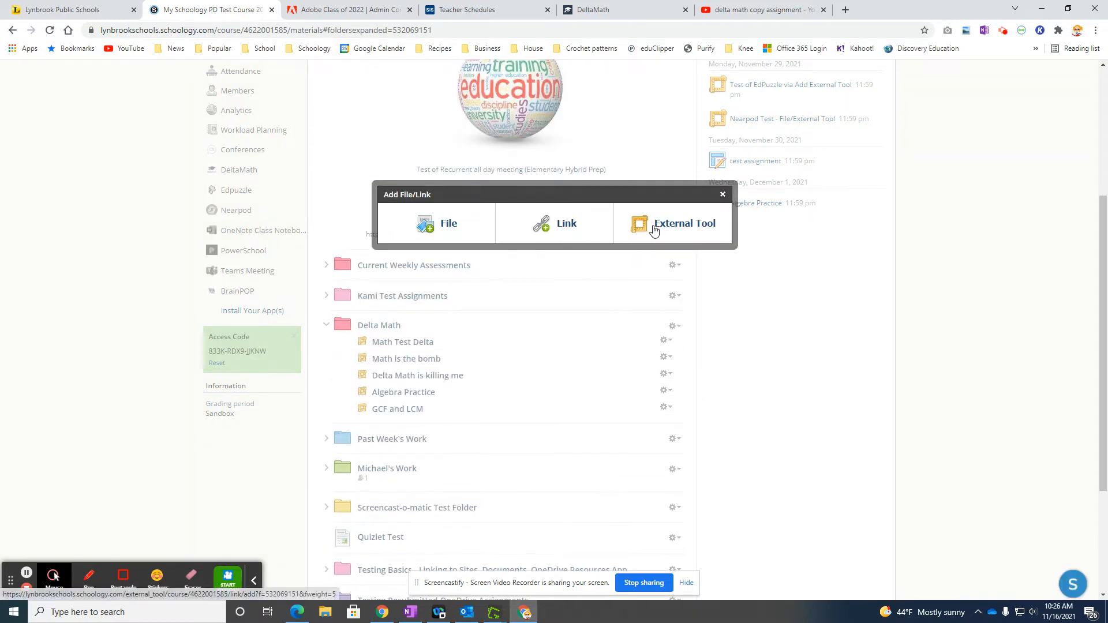
pyautogui.click(655, 229)
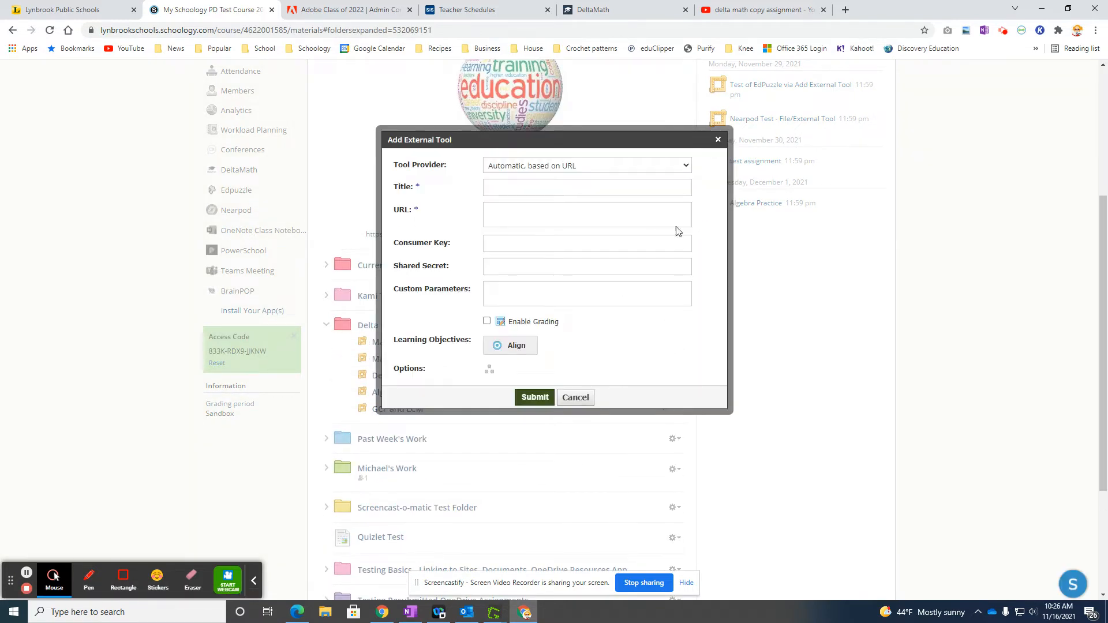
# Set the provider to DeltaMath, title it 'Ratios and Stuff', enable grading worth 10 points
pyautogui.click(554, 165)
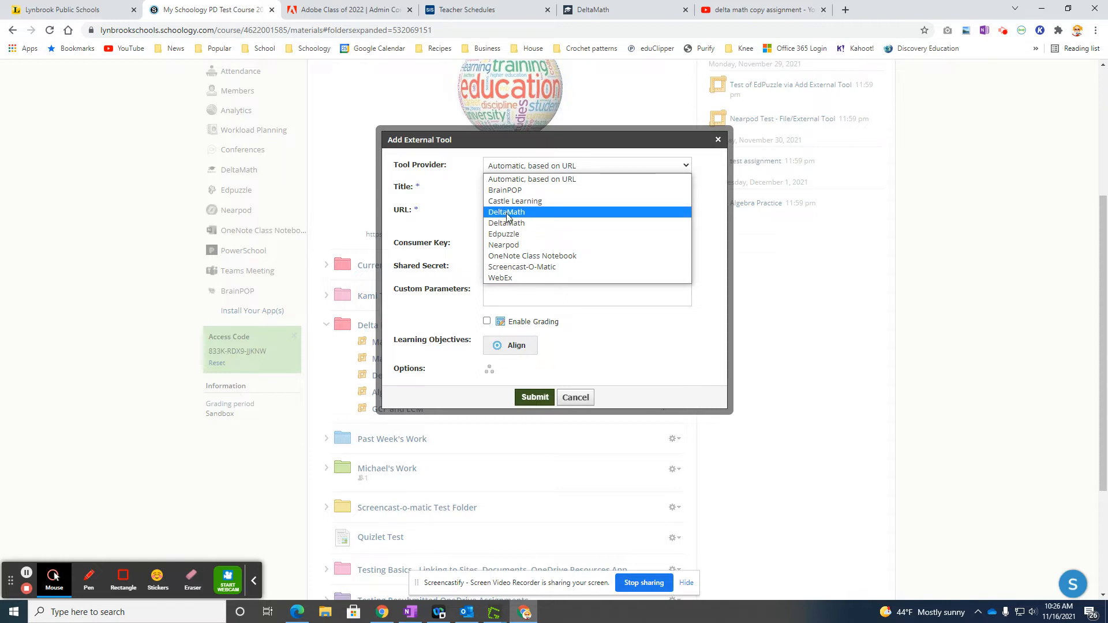
pyautogui.click(509, 215)
pyautogui.click(495, 189)
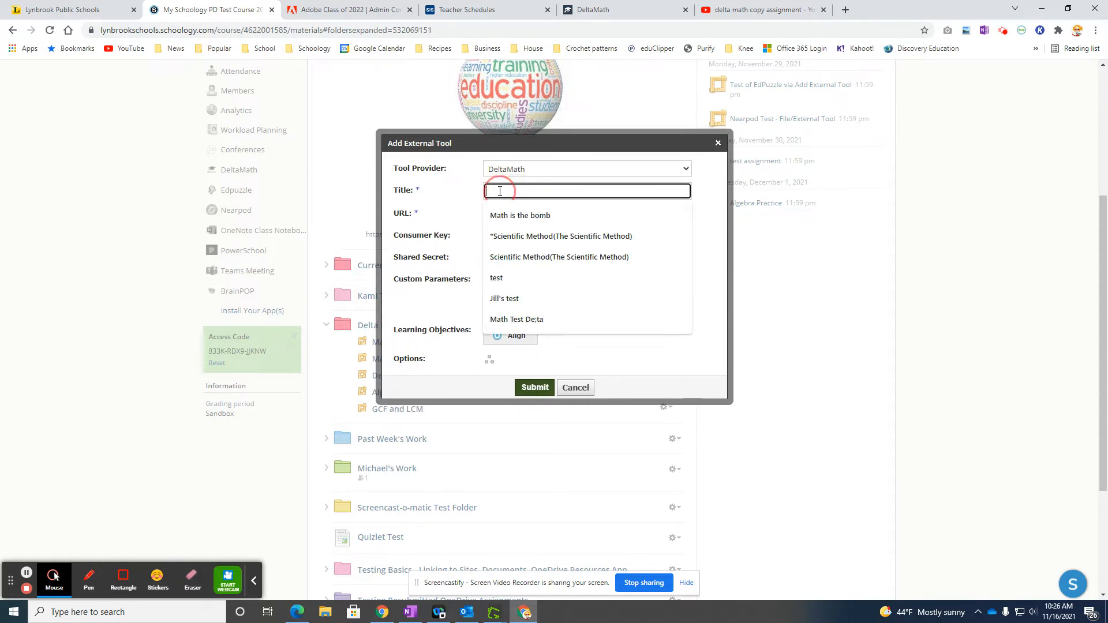
pyautogui.write('Ratio')
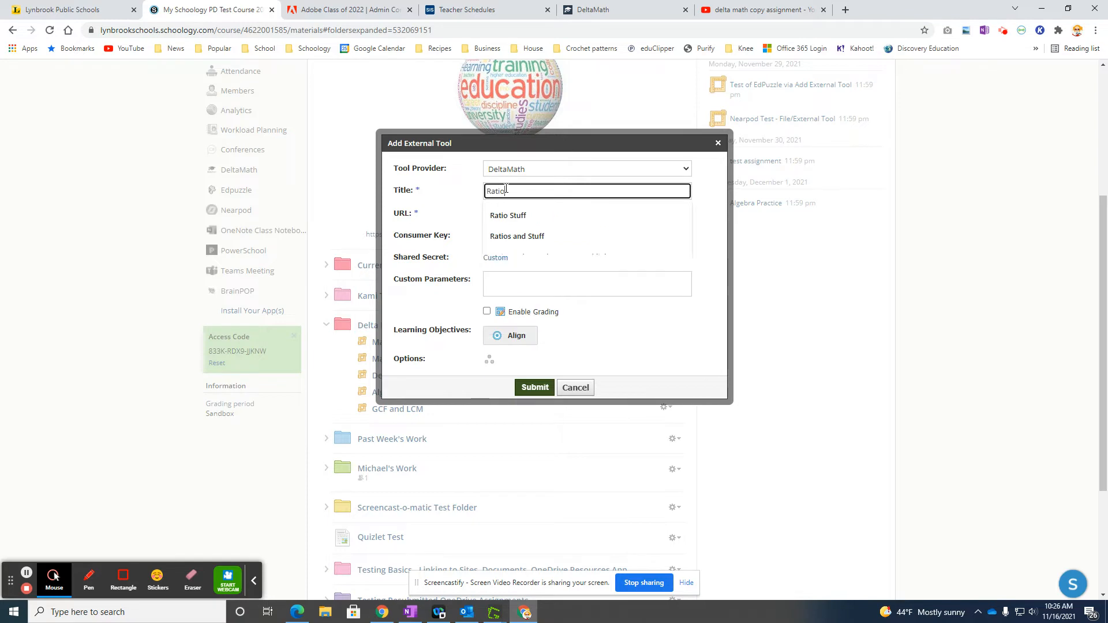
pyautogui.write('s and Stuff')
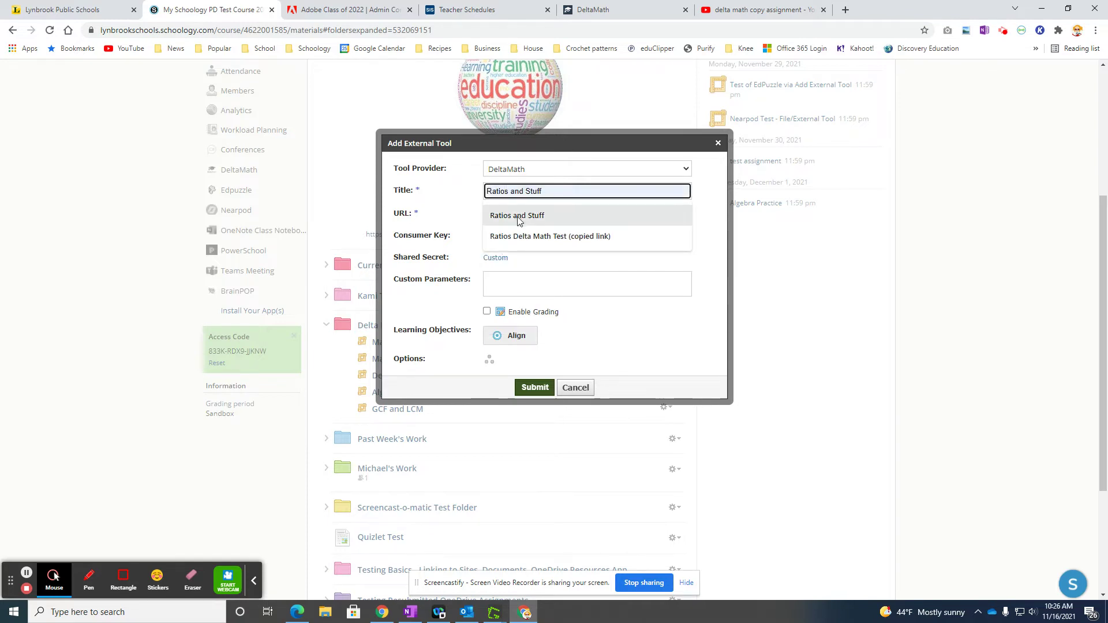
pyautogui.click(519, 214)
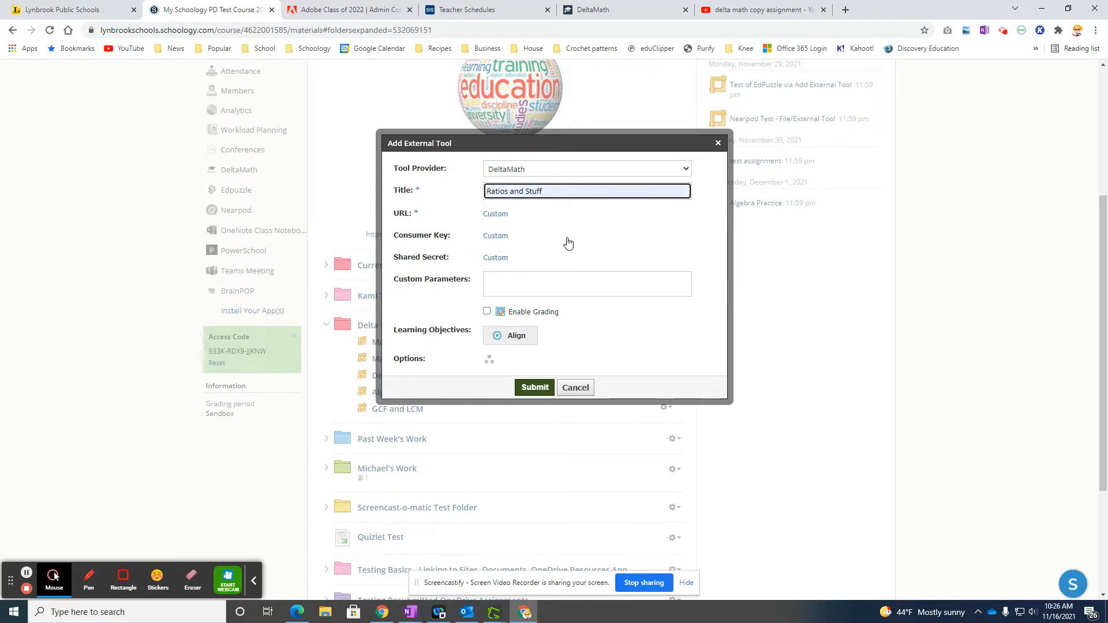
pyautogui.click(487, 311)
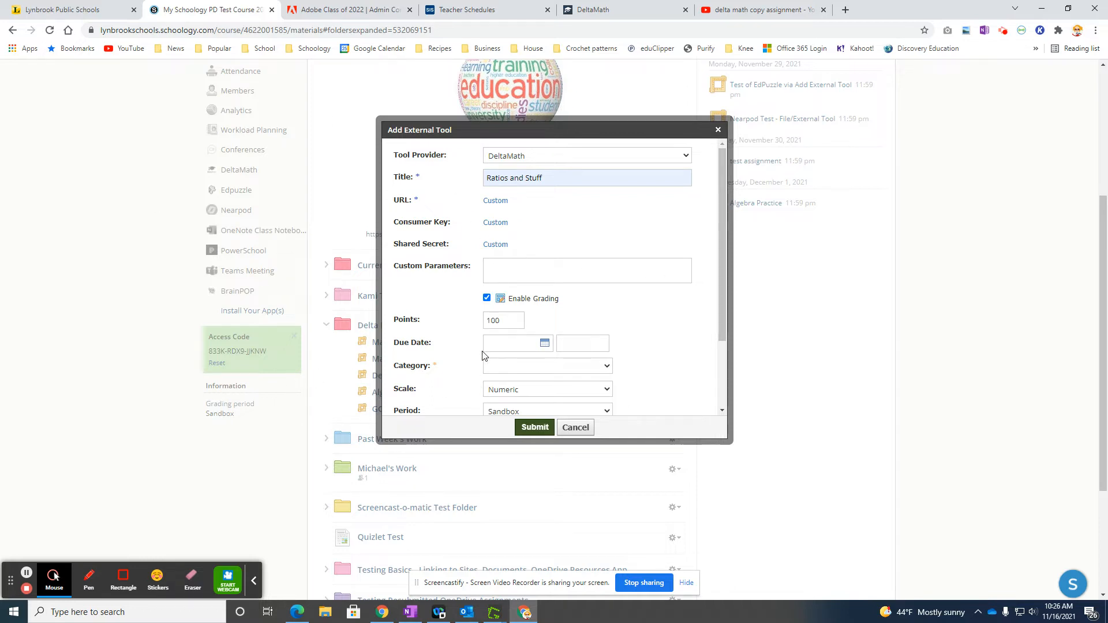
pyautogui.click(514, 320)
# Set the due date to 12/03/21, category Assignments, and save the item
pyautogui.click(543, 344)
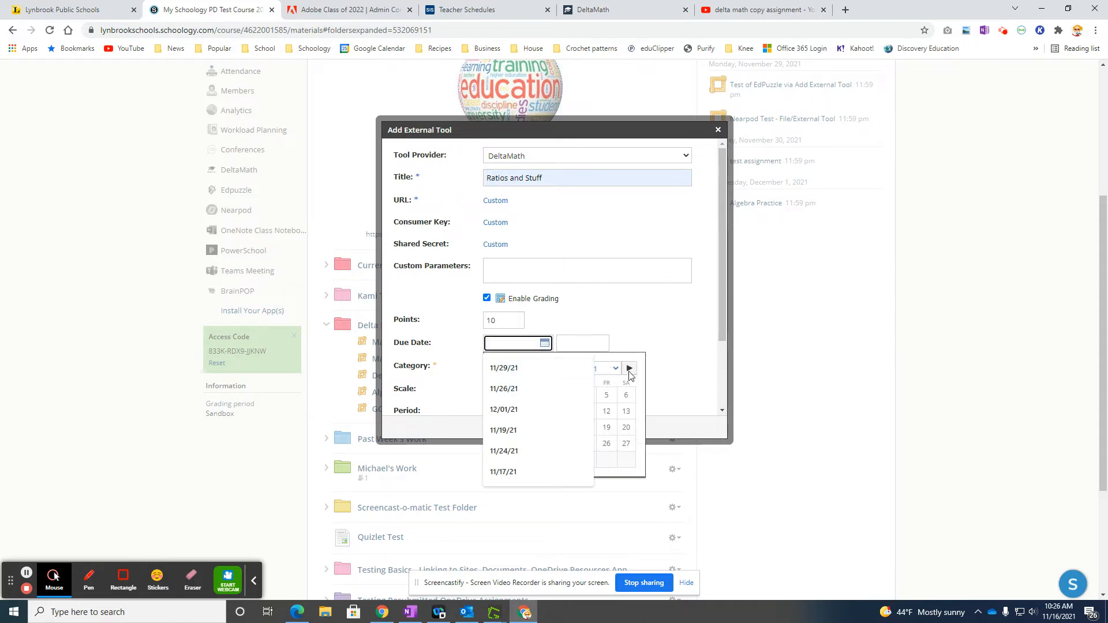
pyautogui.click(630, 368)
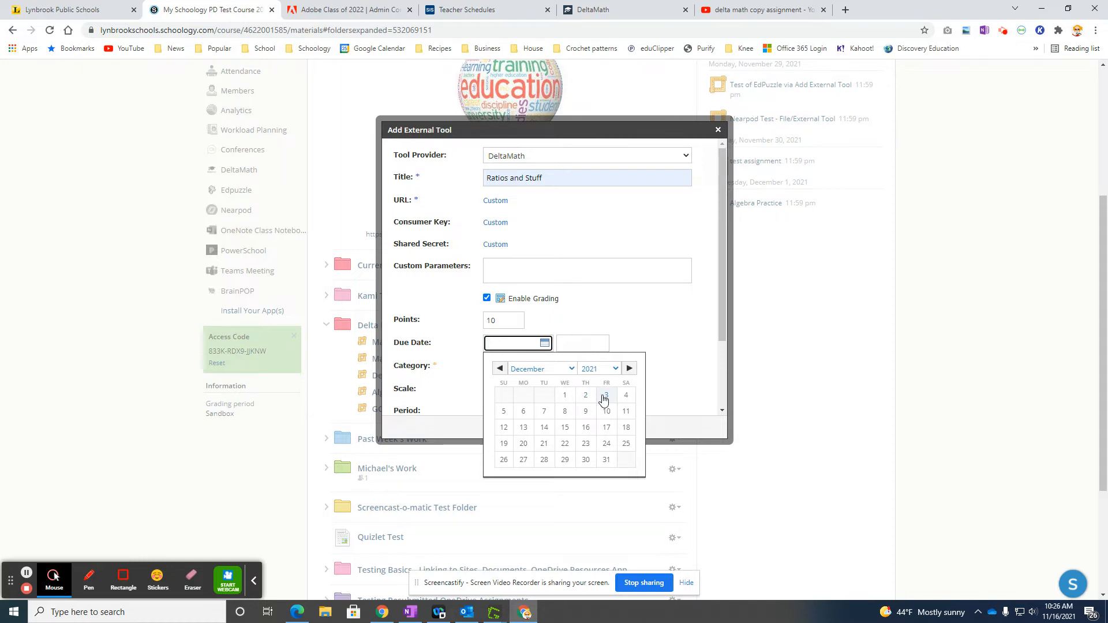
pyautogui.click(604, 396)
pyautogui.click(491, 367)
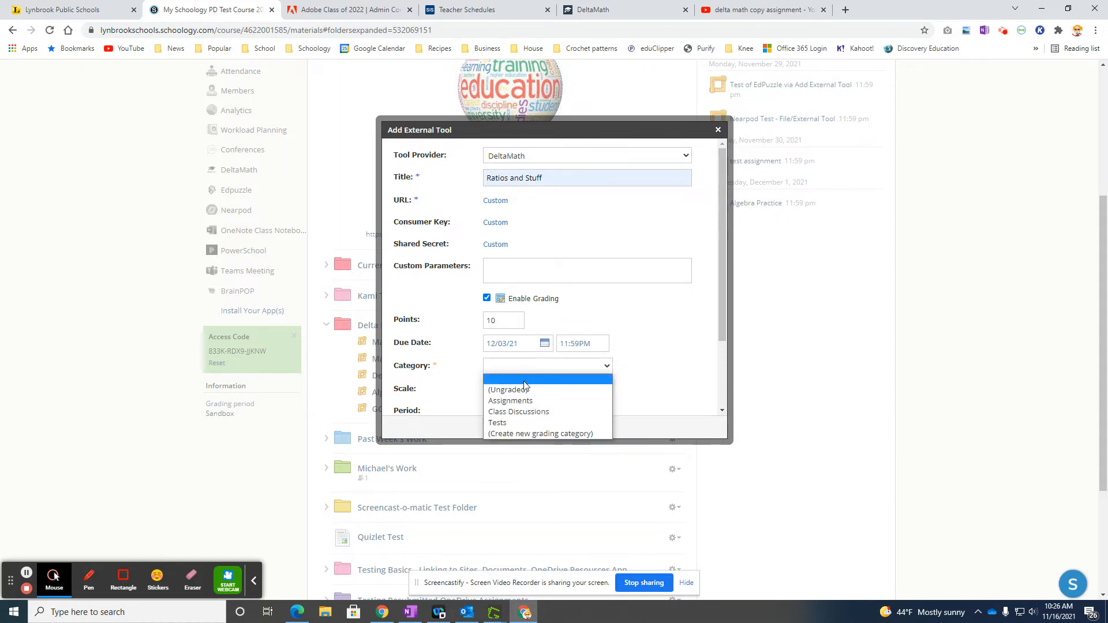
pyautogui.click(509, 400)
pyautogui.scroll(-1, 667, 346)
pyautogui.scroll(-1, 667, 347)
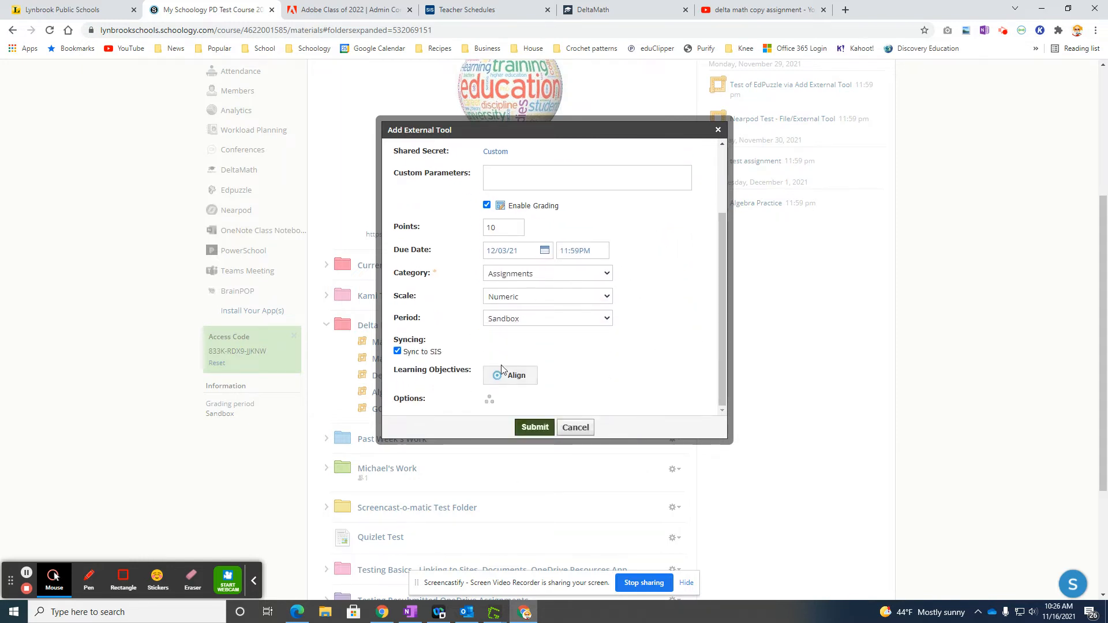
pyautogui.scroll(-3, 502, 364)
pyautogui.click(534, 253)
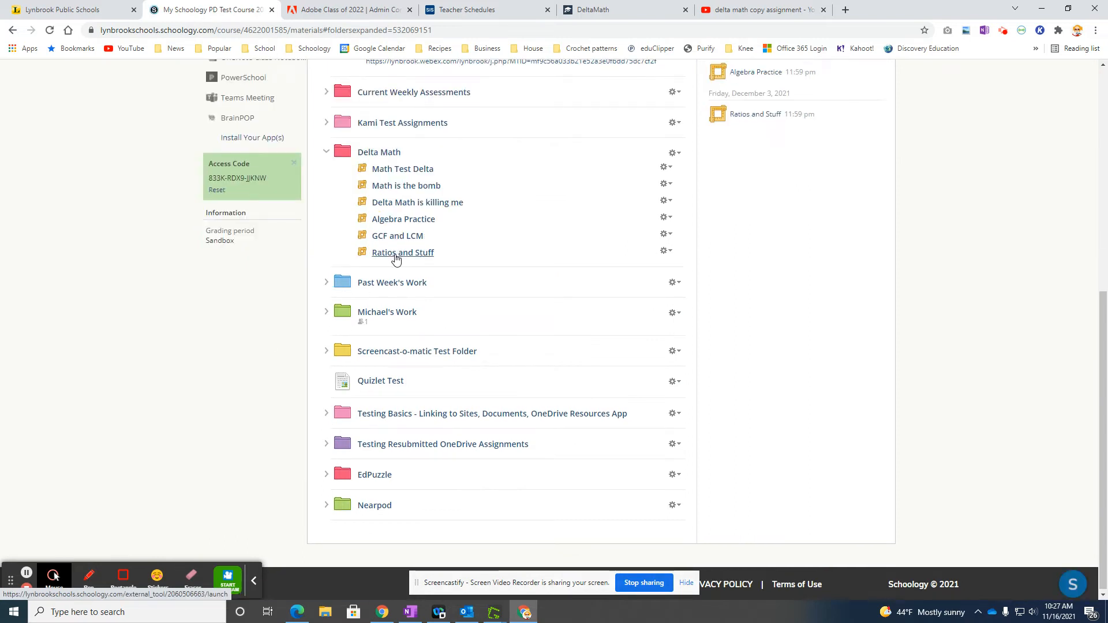
# Launch Ratios and Stuff and choose to copy an existing DeltaMath assignment
pyautogui.click(395, 258)
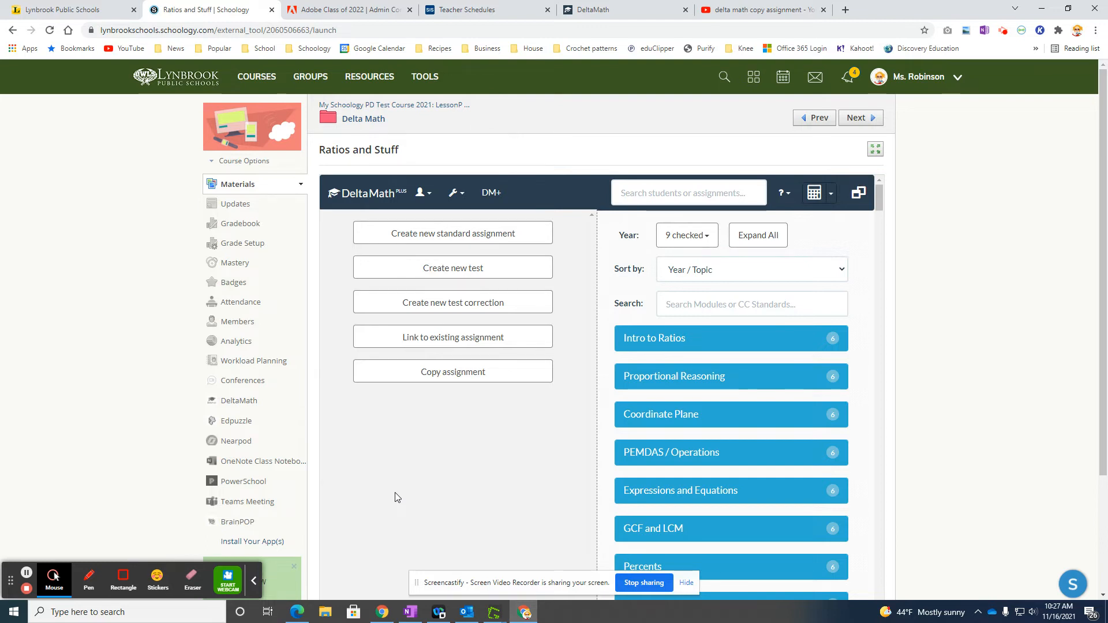
pyautogui.click(442, 381)
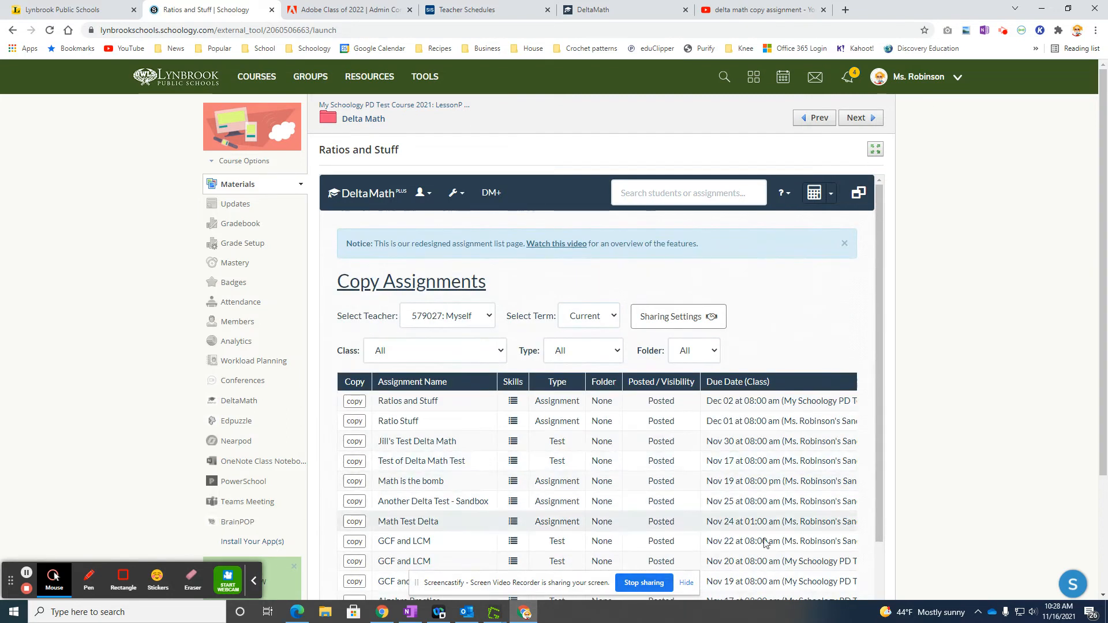
pyautogui.scroll(-2, 762, 381)
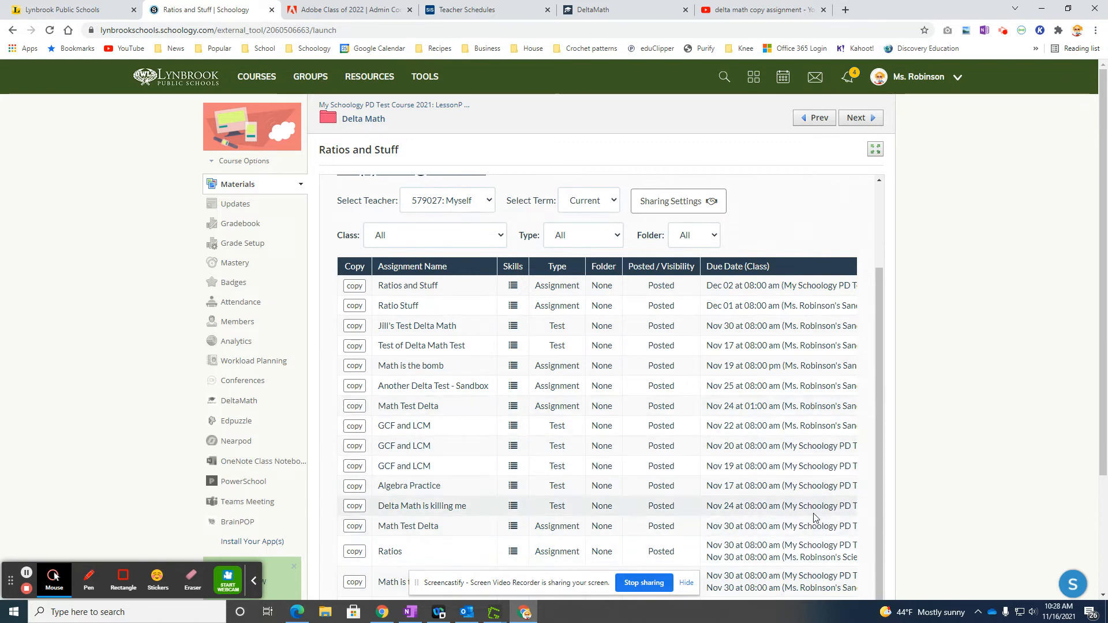
pyautogui.scroll(-2, 816, 532)
pyautogui.scroll(-2, 820, 550)
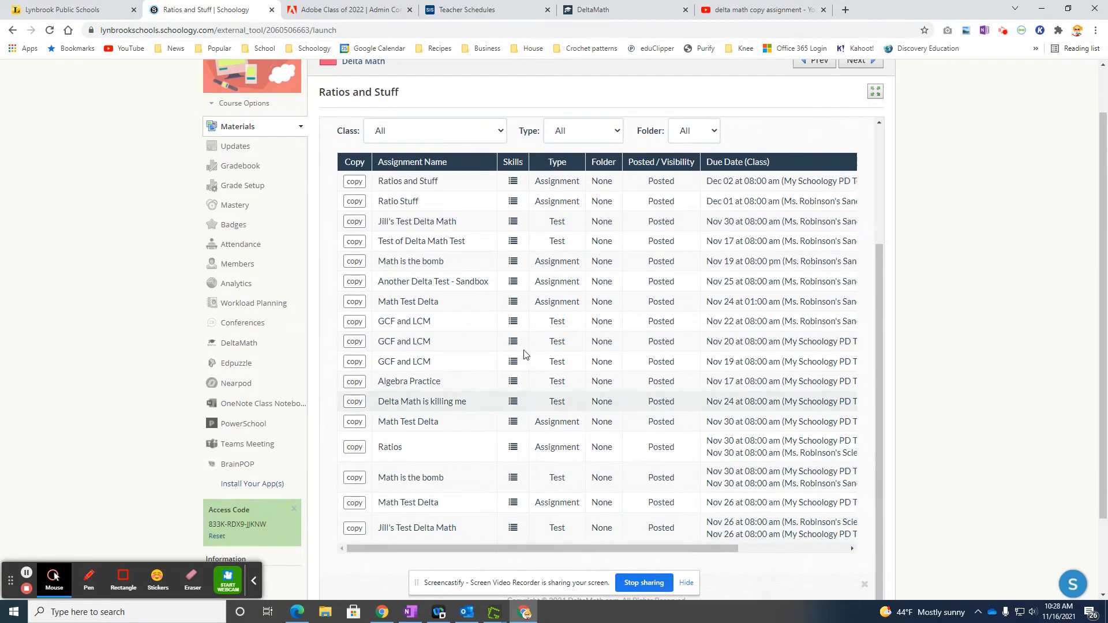
pyautogui.scroll(3, 458, 338)
pyautogui.scroll(1, 636, 321)
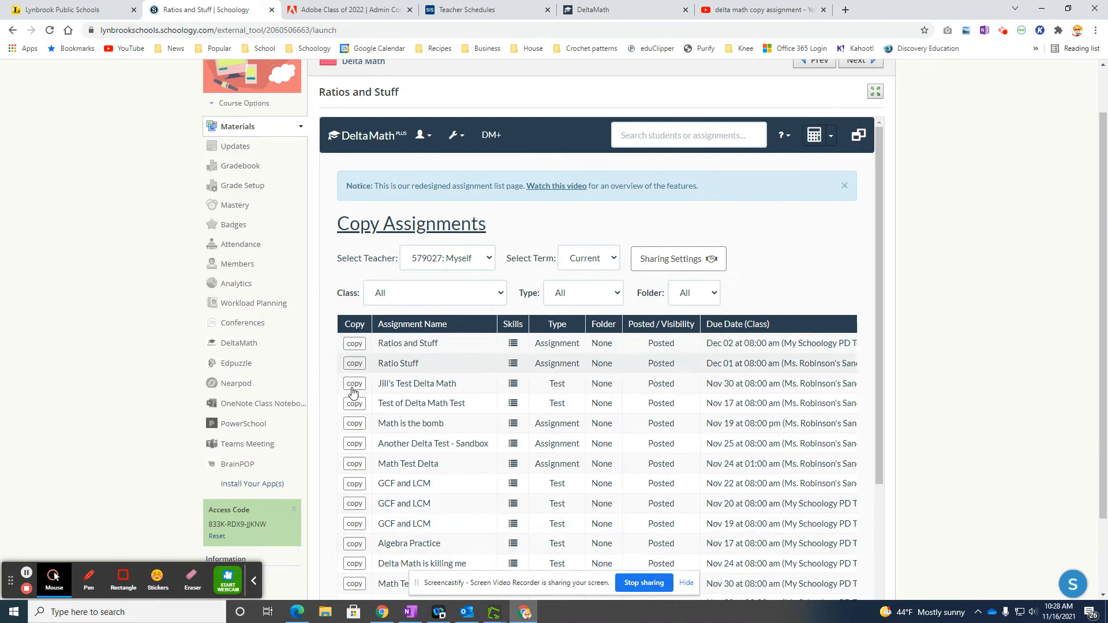
pyautogui.click(356, 345)
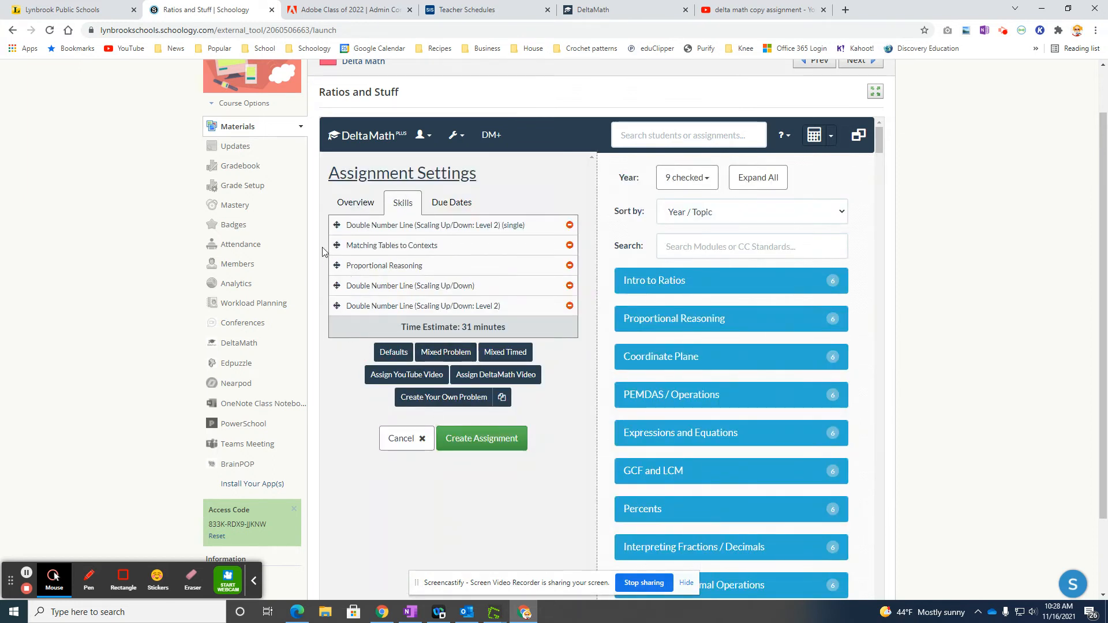
# Review the copy's overview, set its due date to December 3, 2021, and create it
pyautogui.click(361, 207)
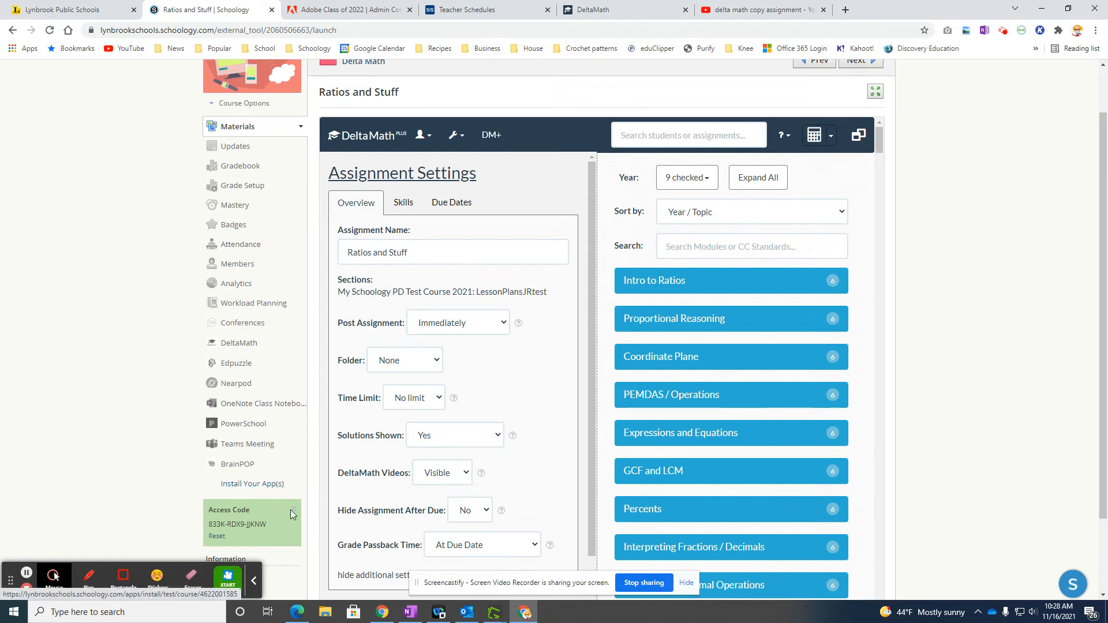
pyautogui.scroll(2, 340, 412)
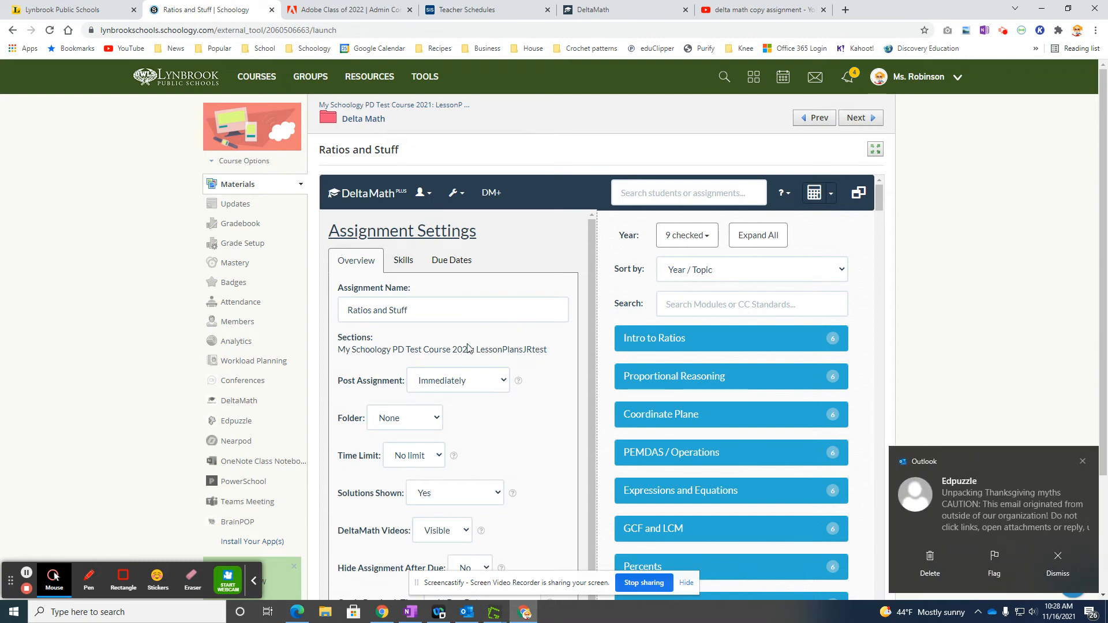
pyautogui.scroll(-1, 473, 403)
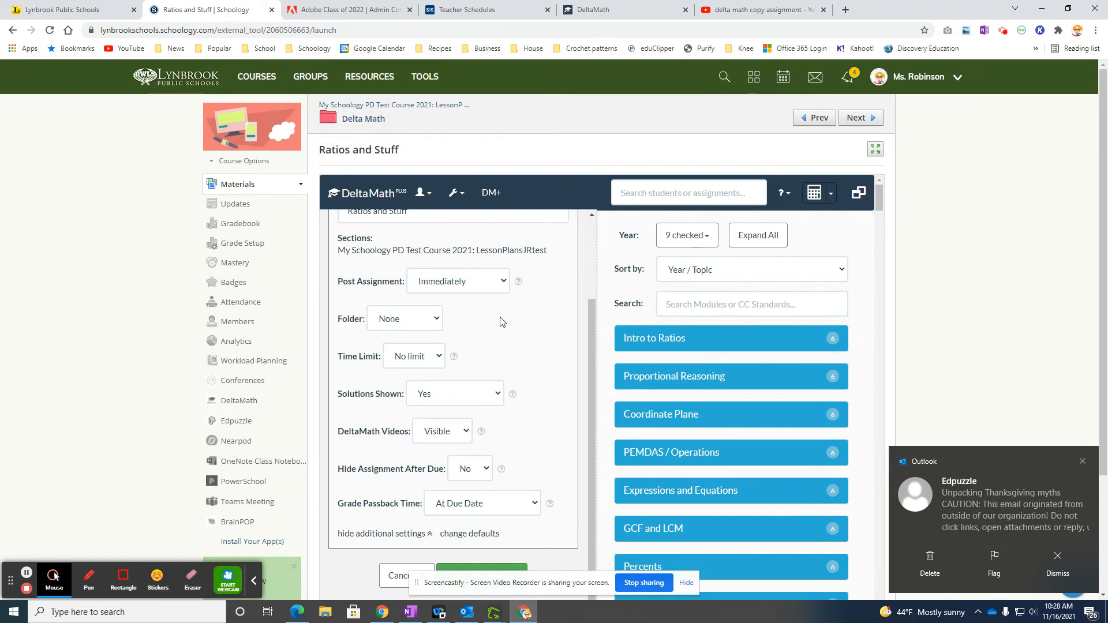
pyautogui.scroll(1, 500, 321)
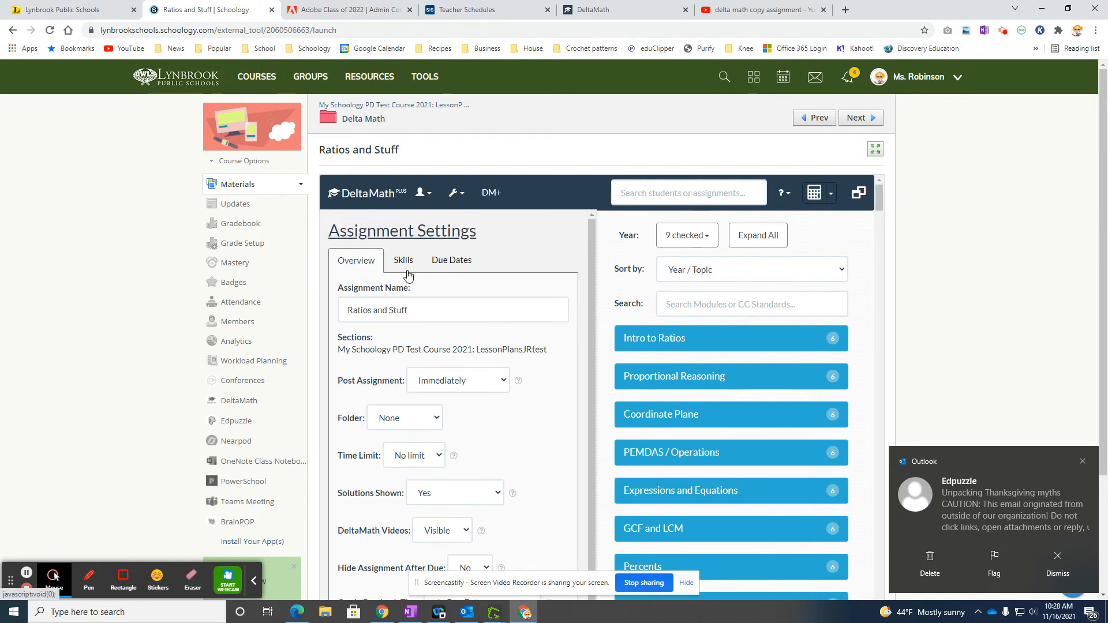
pyautogui.click(445, 266)
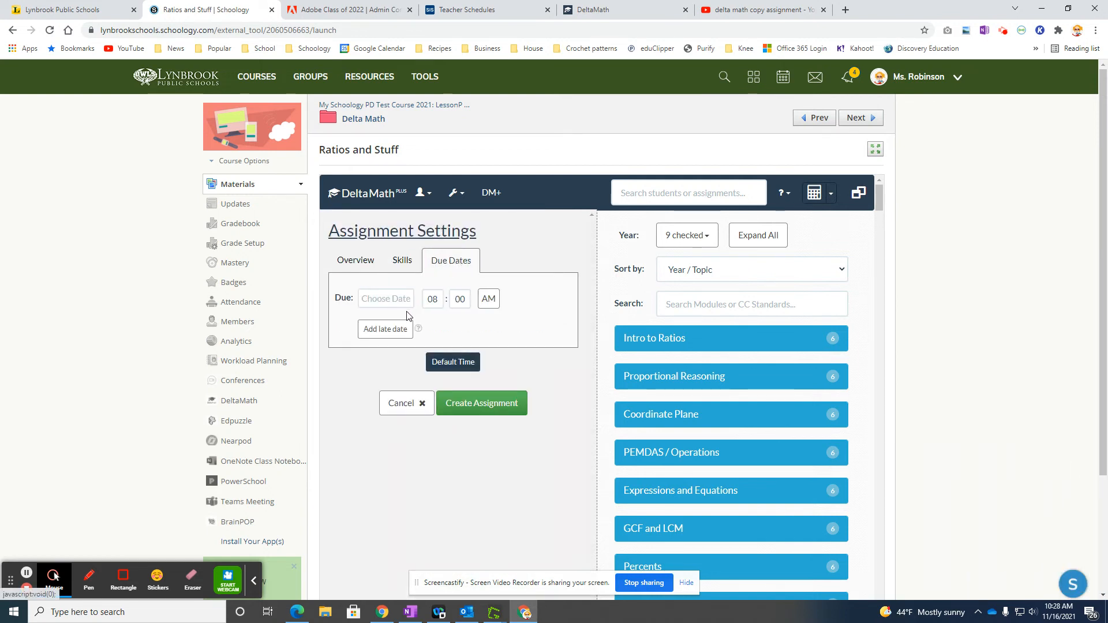
pyautogui.click(386, 299)
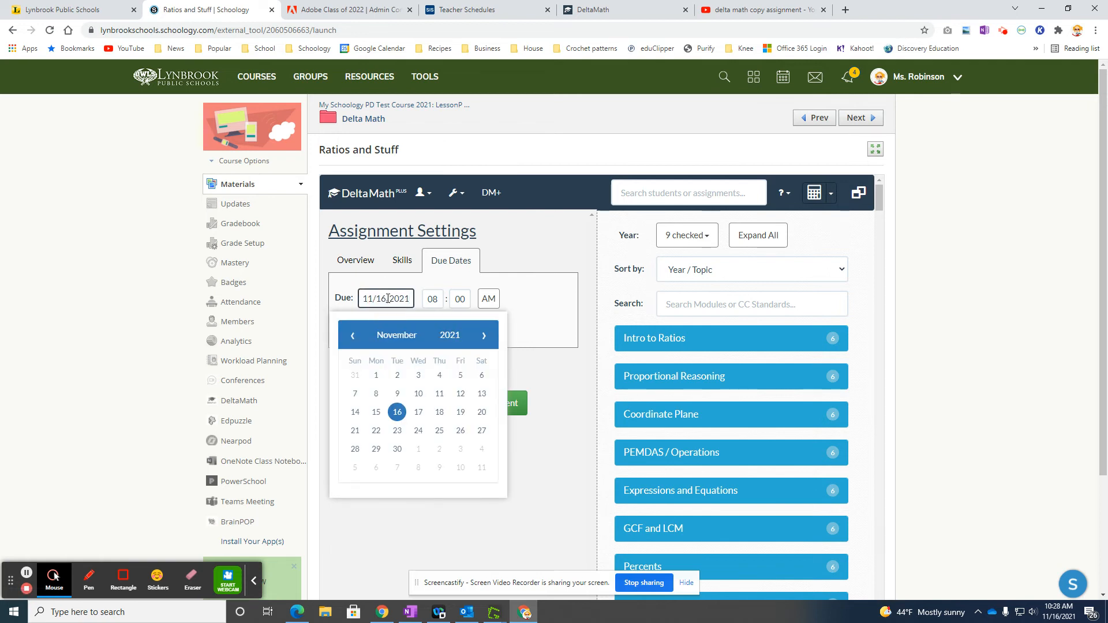
pyautogui.click(483, 336)
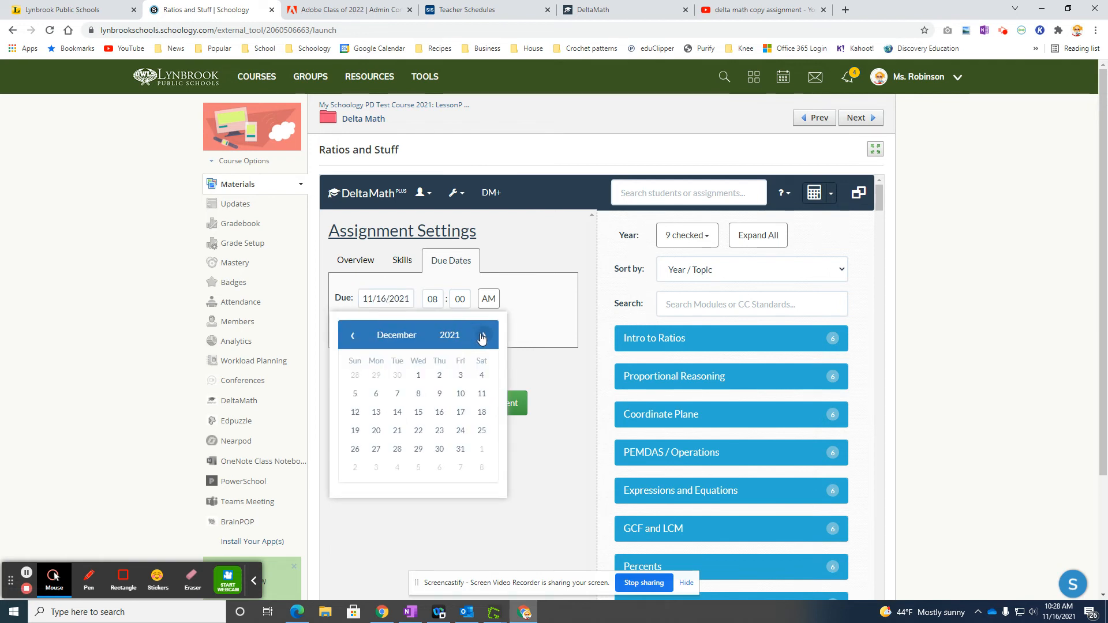
pyautogui.click(460, 378)
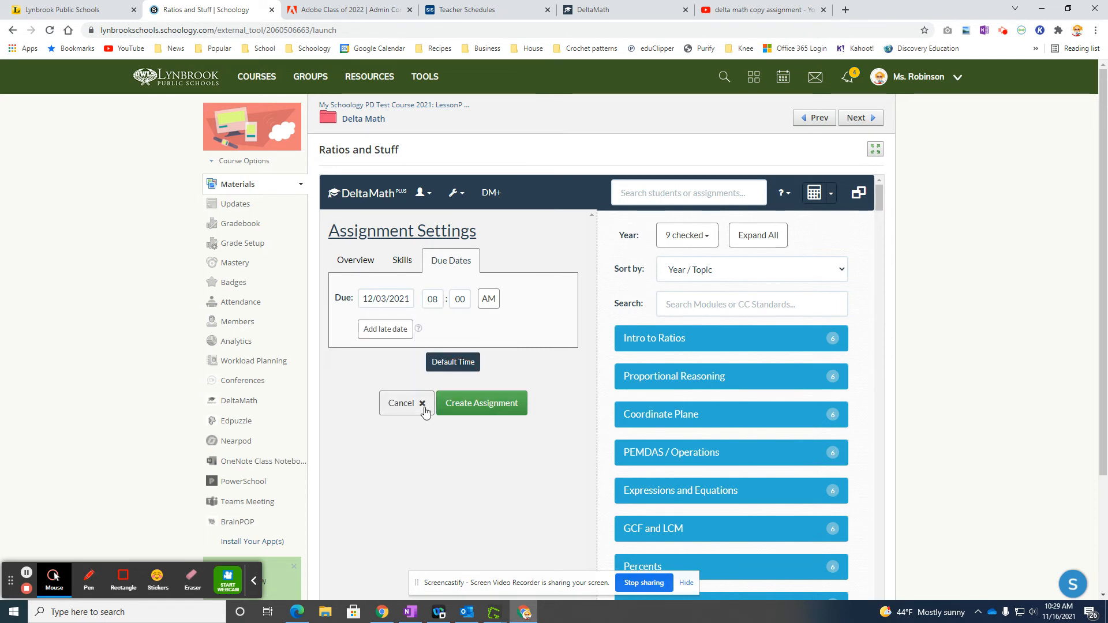
pyautogui.click(472, 411)
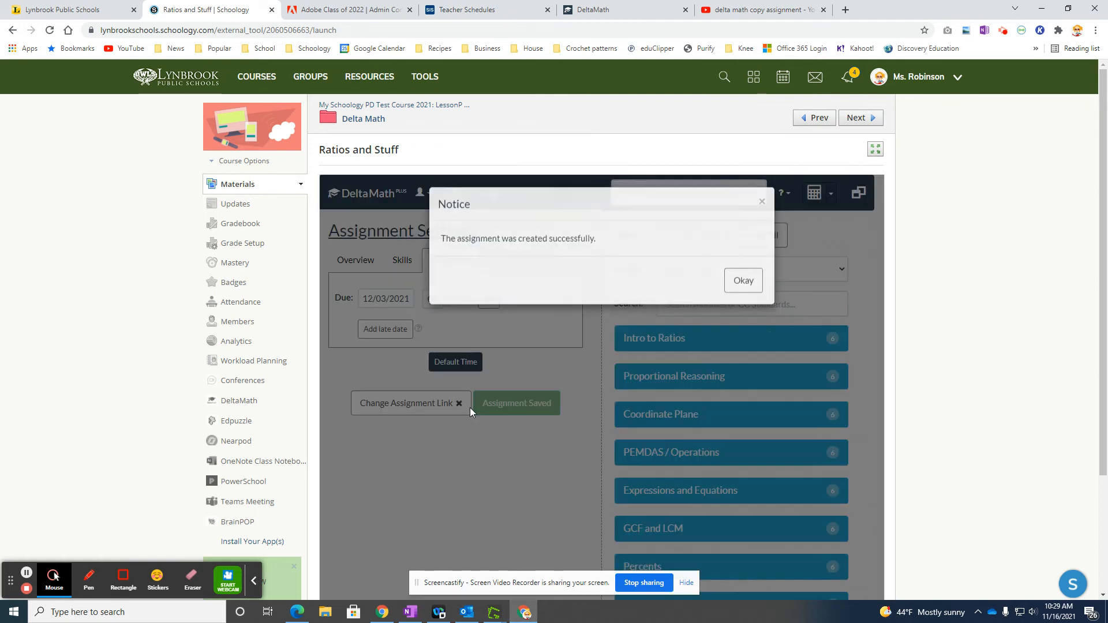
# Dismiss the success notice and return to the course materials page
pyautogui.click(743, 286)
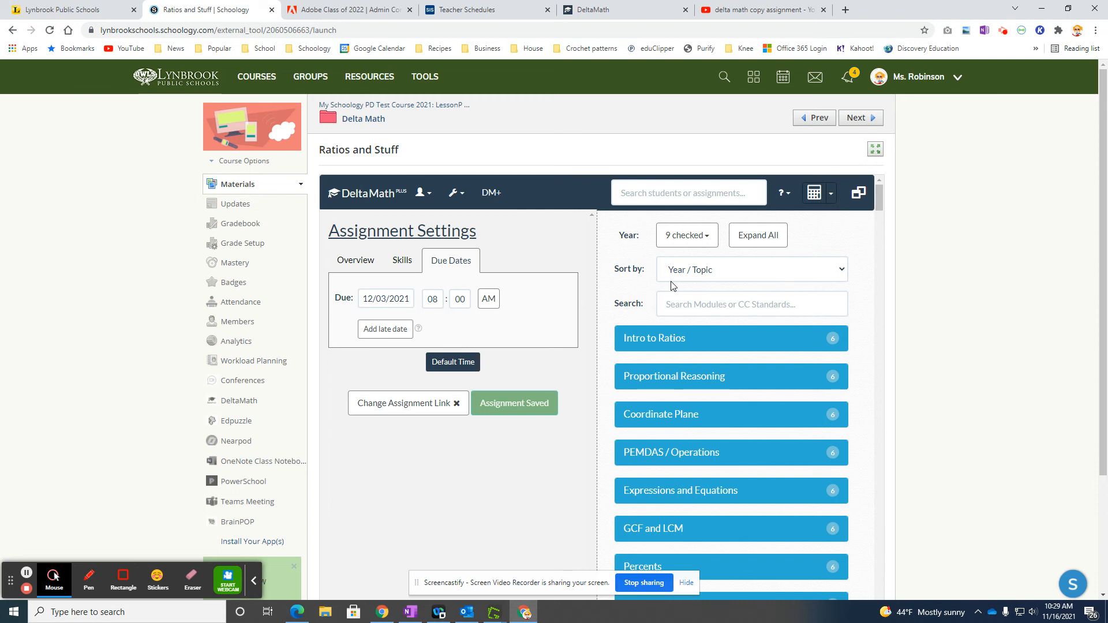
pyautogui.click(368, 107)
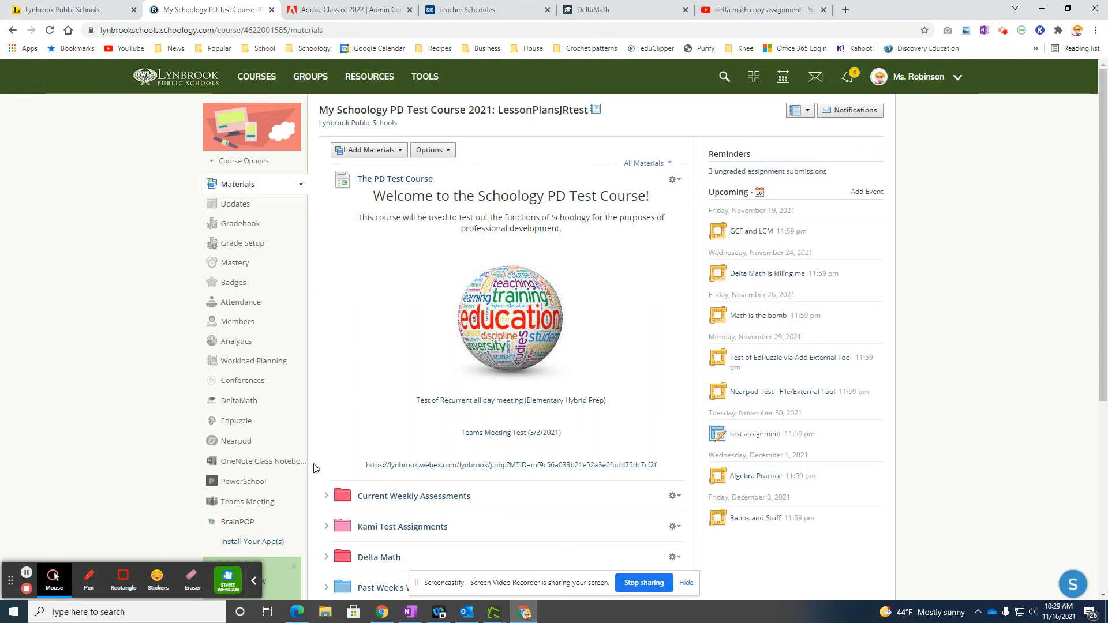
# As the test student, expand the Delta Math folder and open Ratios and Stuff
pyautogui.click(297, 613)
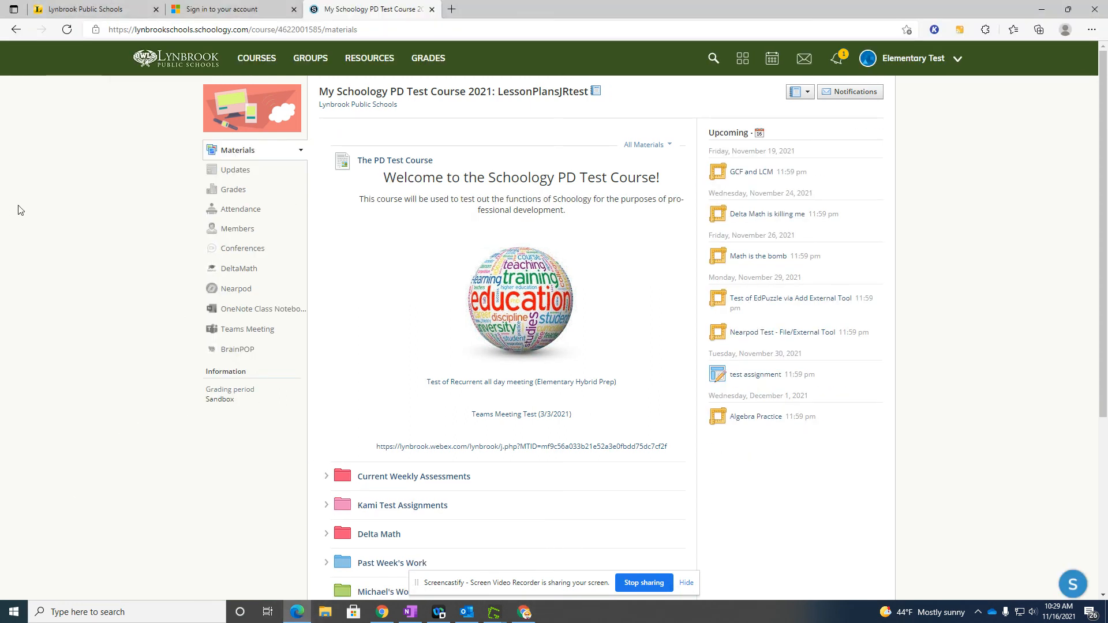
pyautogui.scroll(-2, 183, 377)
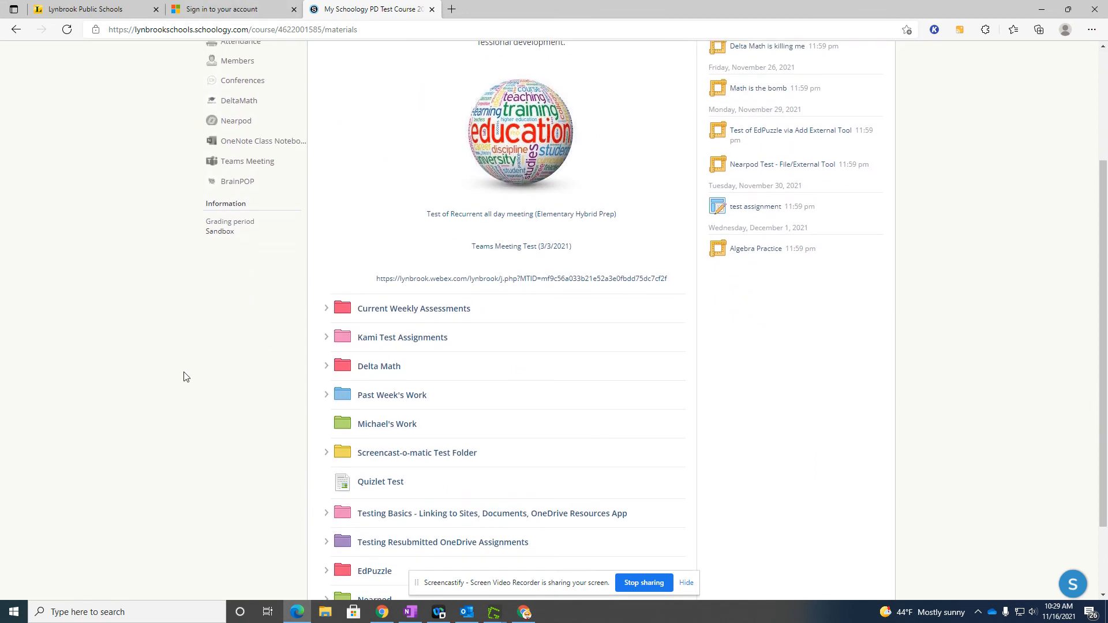
pyautogui.click(326, 366)
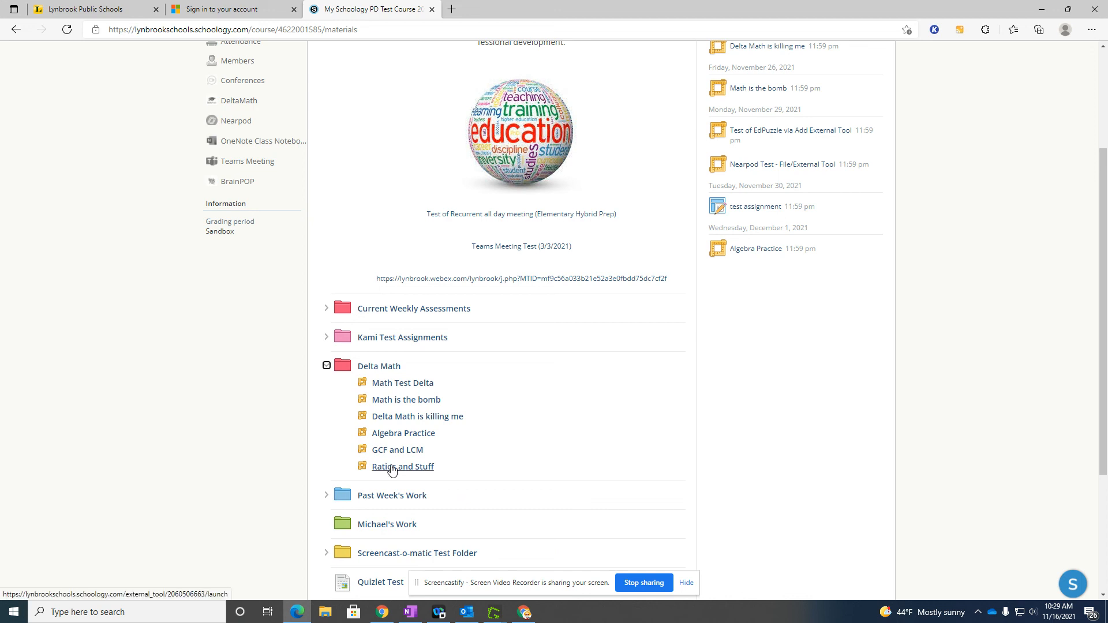
pyautogui.click(389, 468)
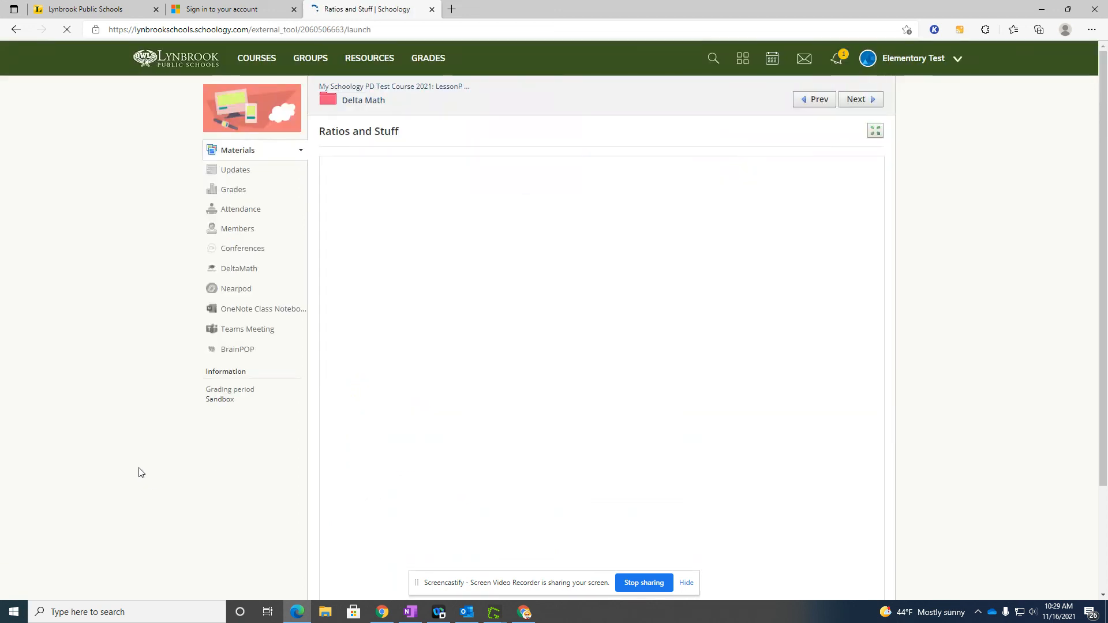